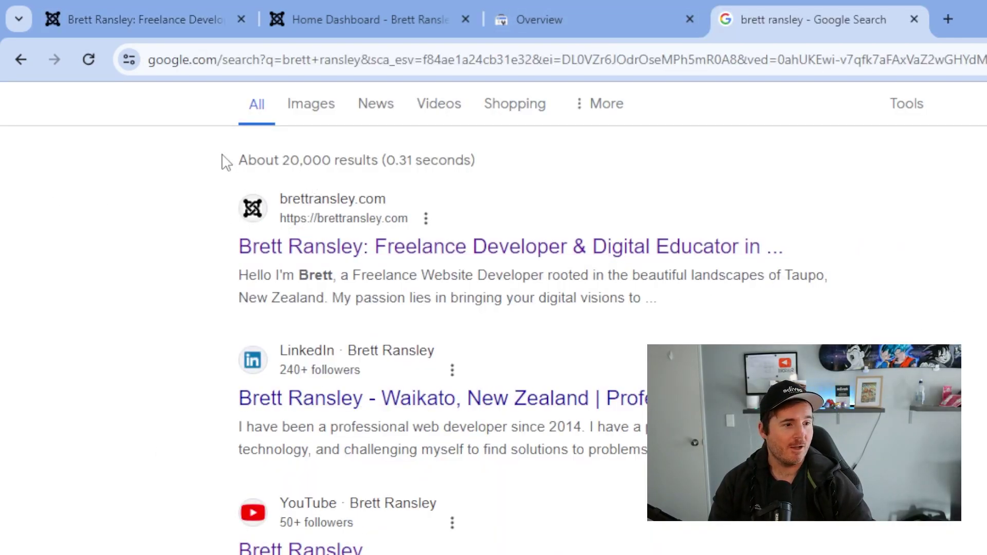
Scroll through the 'revibe digital' Google results to find the Revibe Digital website listing.
{"action": "scroll", "coordinate": [265, 319], "scroll_direction": "down", "scroll_amount": 3}
{"action": "scroll", "coordinate": [244, 420], "scroll_direction": "down", "scroll_amount": 3}
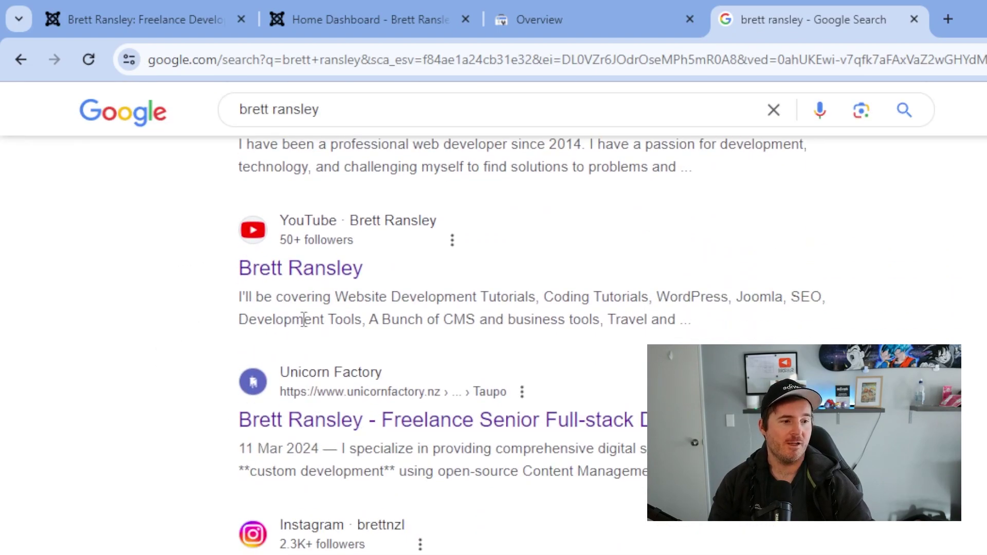
{"action": "scroll", "coordinate": [291, 309], "scroll_direction": "up", "scroll_amount": 7}
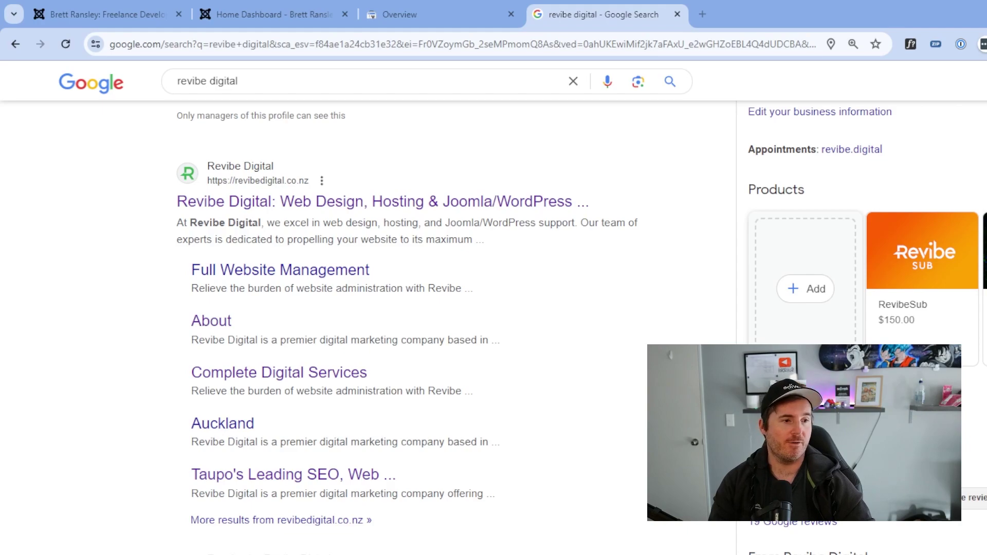
Open revibedigital.co.nz from the Revibe Digital search result.
{"action": "left_click", "coordinate": [354, 208]}
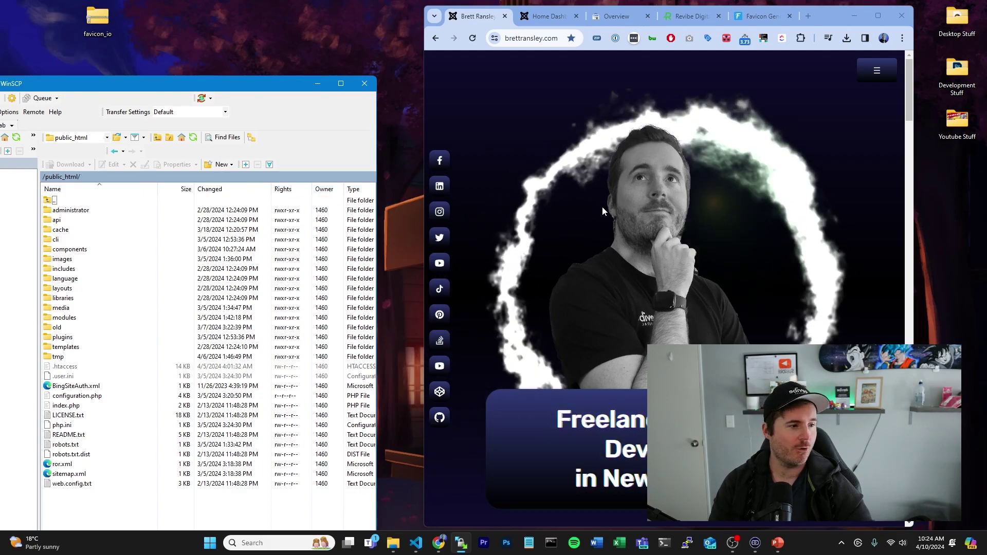
Open the favicon_io folder and position its window beside WinSCP's public_html listing.
{"action": "double_click", "coordinate": [101, 36]}
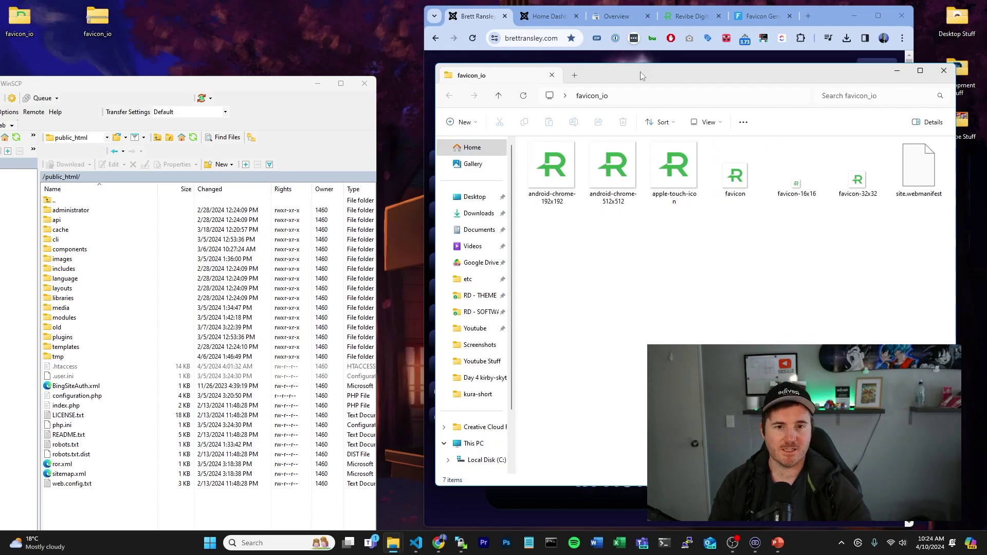
{"action": "left_click_drag", "start_coordinate": [641, 73], "coordinate": [604, 109]}
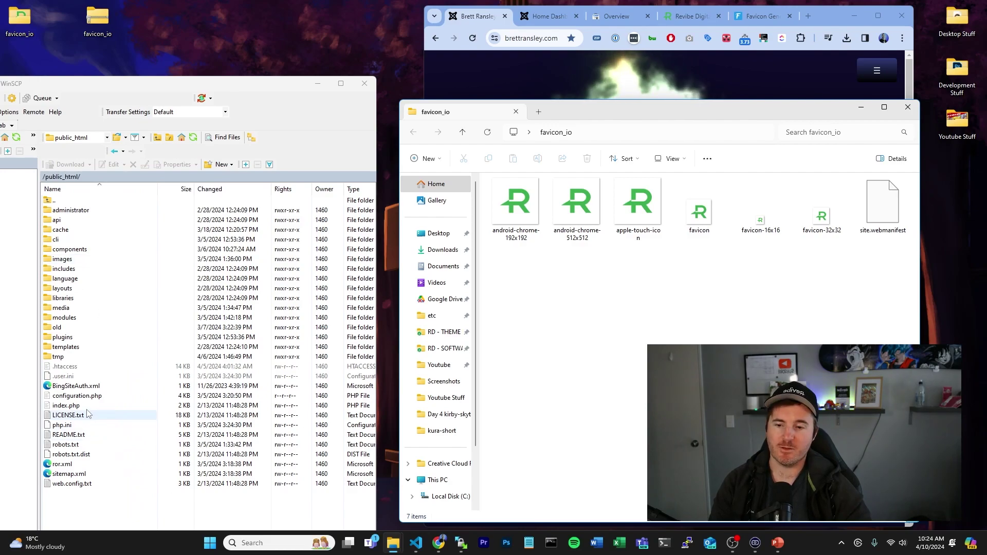
{"action": "left_click", "coordinate": [101, 397]}
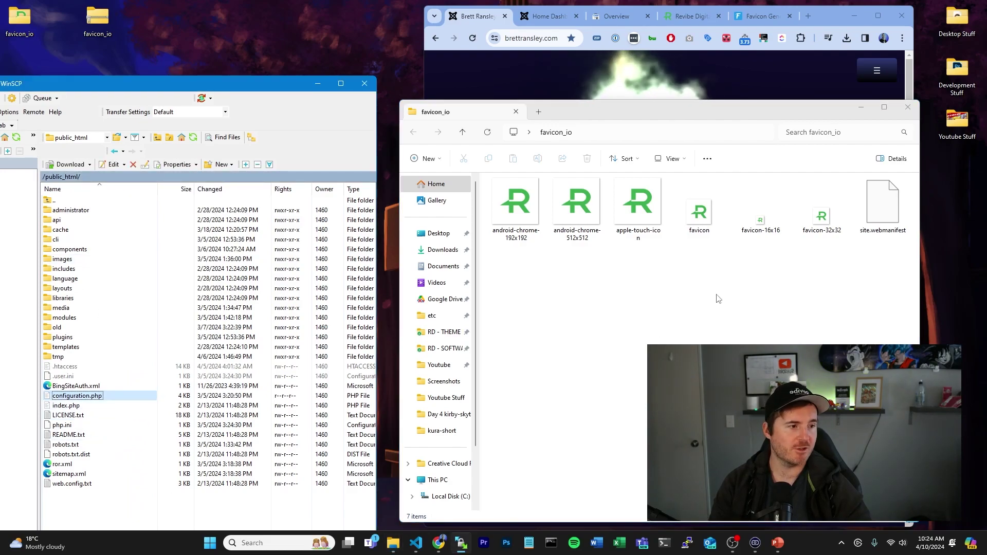
Upload the six favicon image files, excluding site.webmanifest, into the server's public_html folder.
{"action": "left_click_drag", "start_coordinate": [509, 262], "coordinate": [761, 242]}
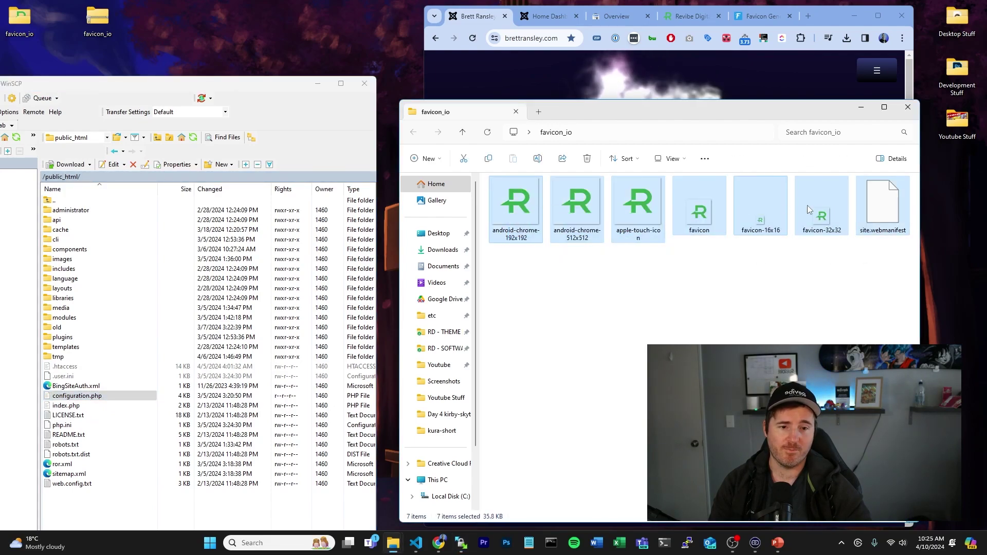
{"action": "left_click", "coordinate": [857, 272]}
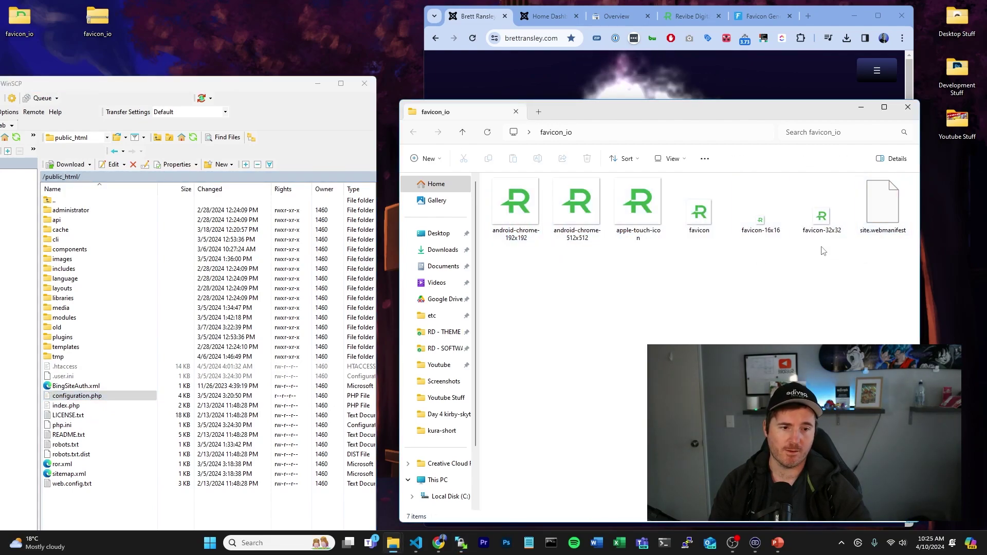
{"action": "left_click_drag", "start_coordinate": [834, 256], "coordinate": [486, 180]}
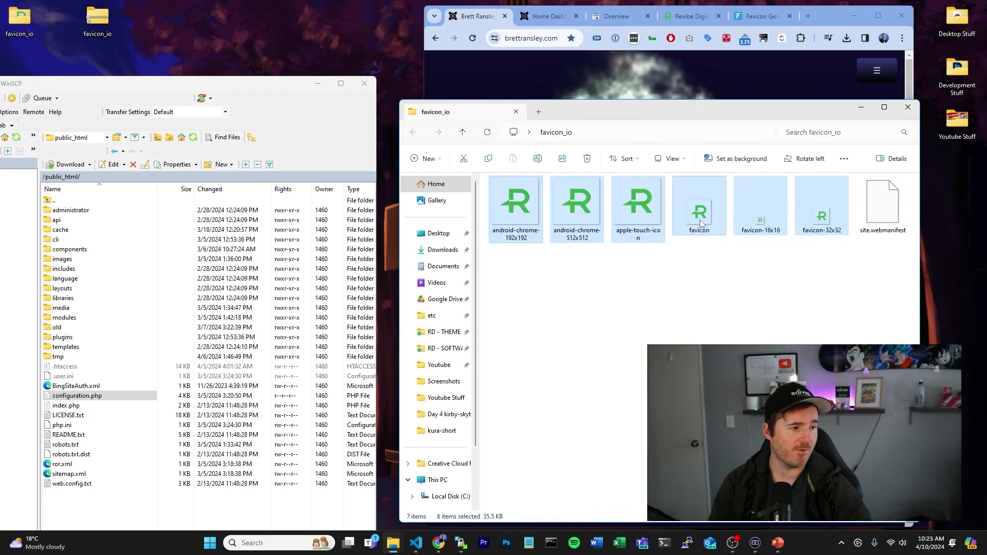
{"action": "left_click_drag", "start_coordinate": [699, 220], "coordinate": [200, 515]}
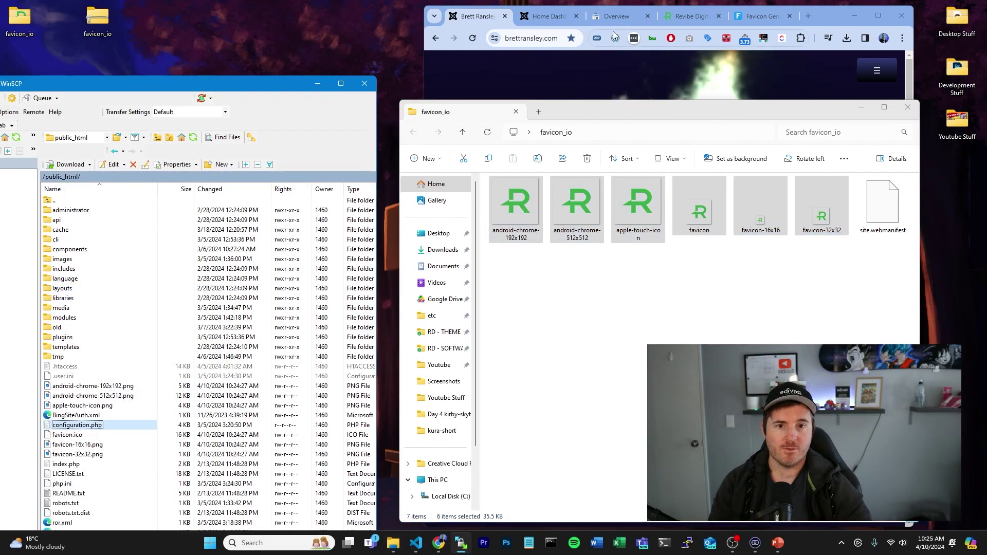
{"action": "left_click", "coordinate": [472, 39]}
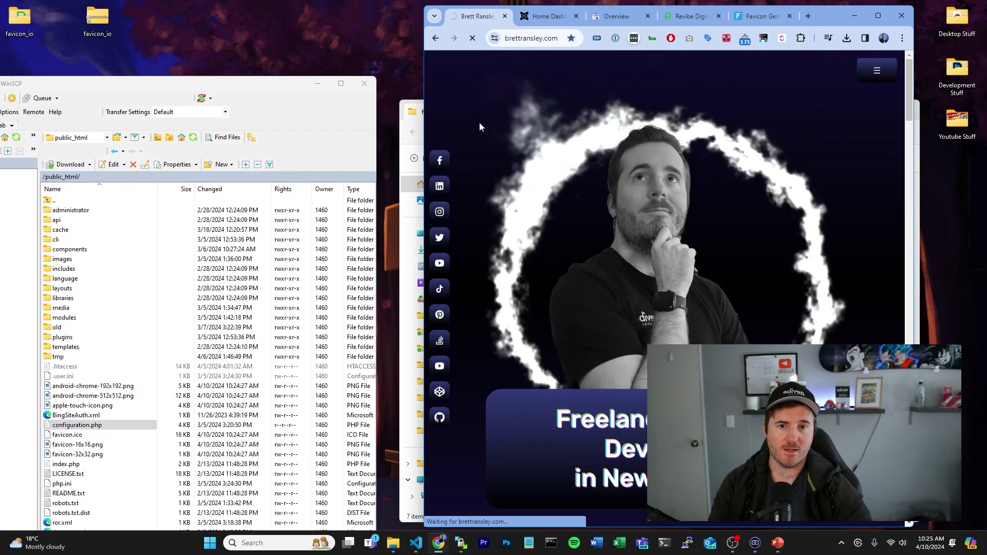
Delete the JCH Optimize page cache in Joomla, then go back to the homepage tab.
{"action": "left_click", "coordinate": [546, 16]}
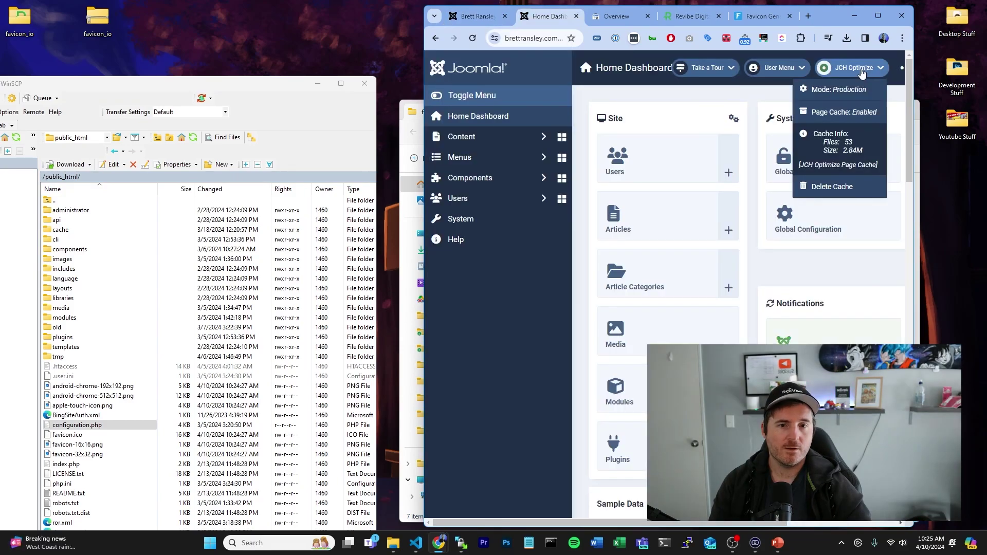
{"action": "left_click", "coordinate": [832, 185]}
{"action": "left_click", "coordinate": [462, 17]}
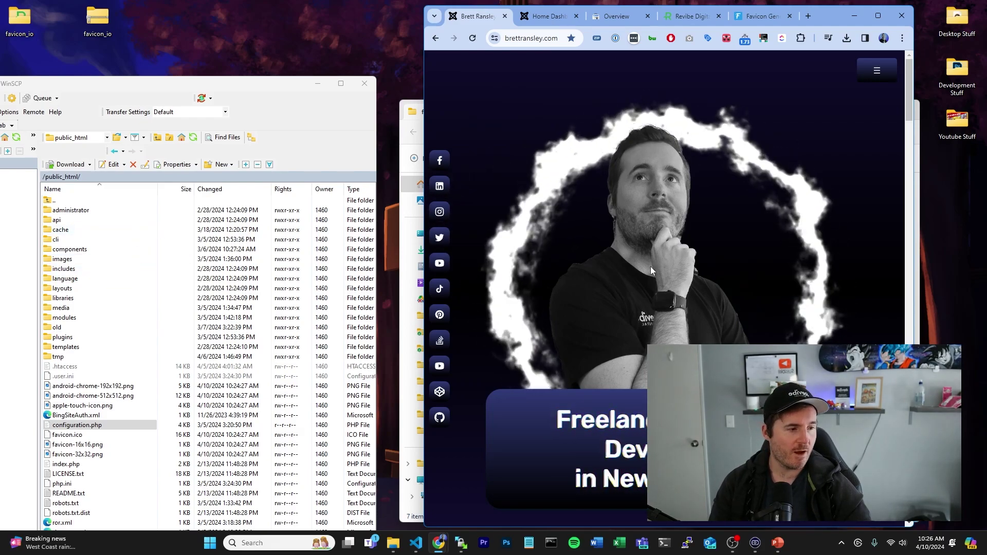
Copy favicon.ico from favicon_io into /public_html/templates/cassiopeia_brett/ on the server.
{"action": "left_click", "coordinate": [99, 353]}
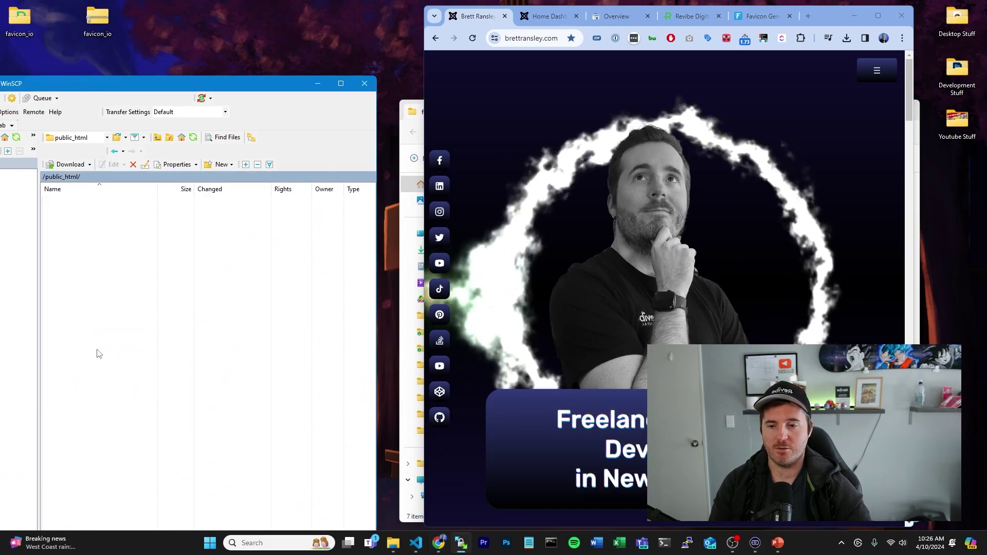
{"action": "double_click", "coordinate": [103, 220]}
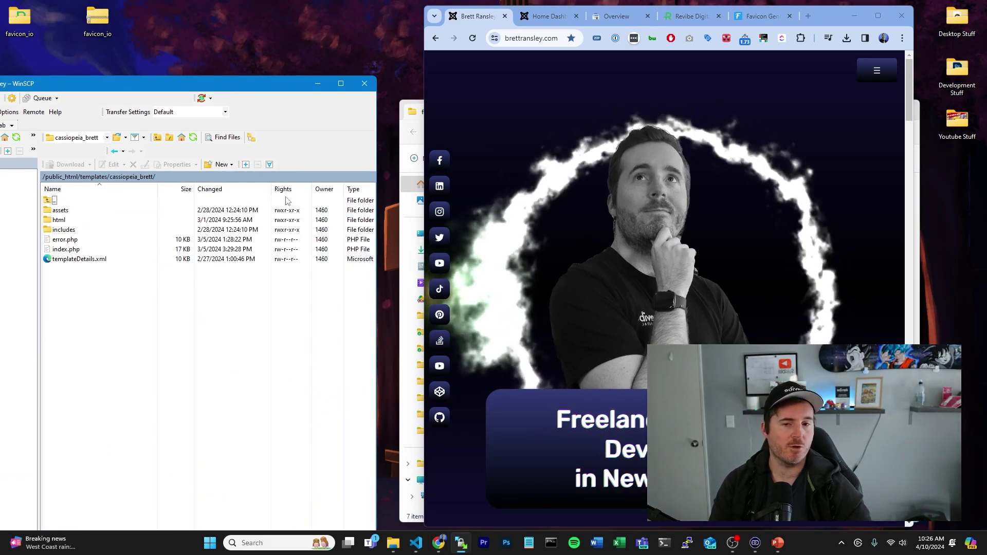
{"action": "left_click", "coordinate": [417, 121]}
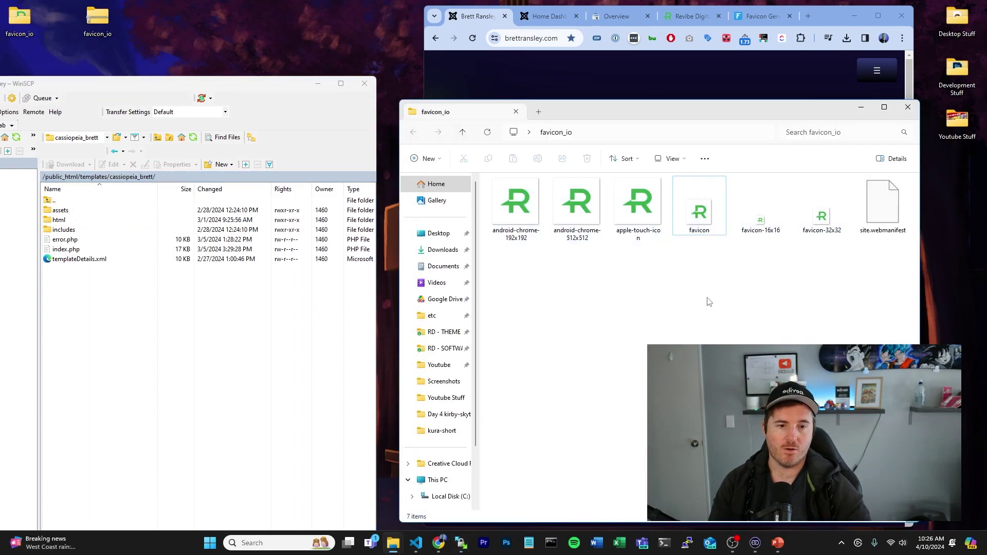
{"action": "left_click_drag", "start_coordinate": [698, 232], "coordinate": [699, 255]}
{"action": "left_click_drag", "start_coordinate": [192, 363], "coordinate": [192, 361]}
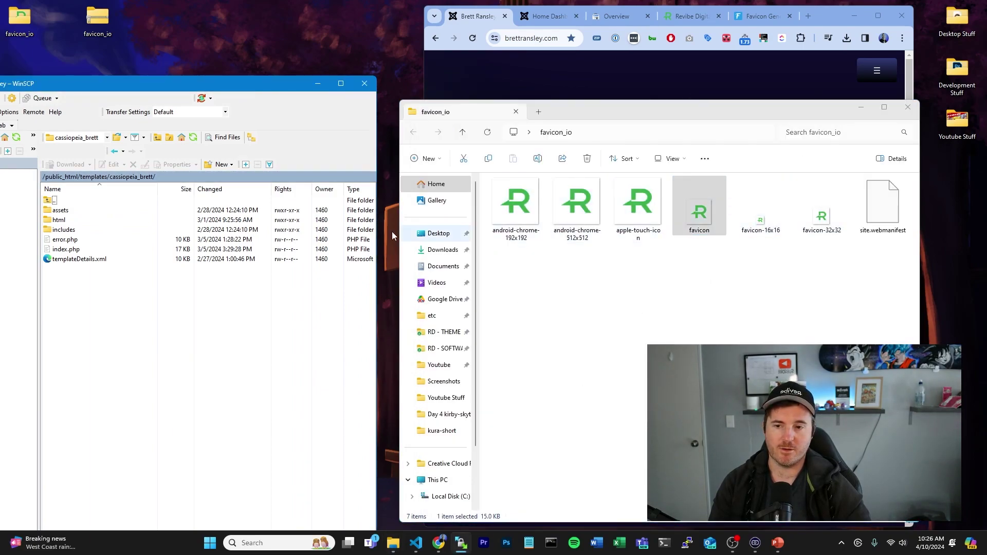
{"action": "left_click", "coordinate": [548, 16]}
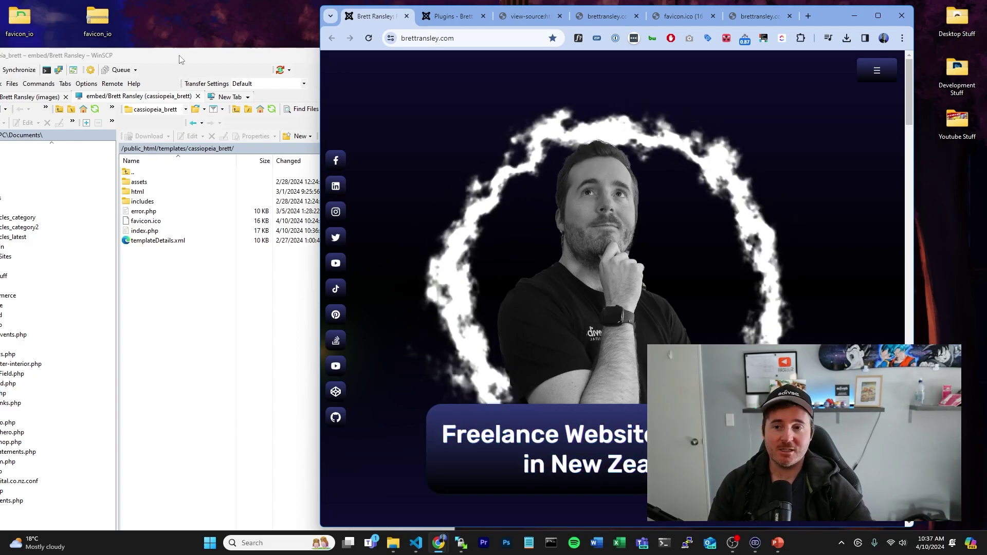
Switch WinSCP to the cassiopeia_brett template session and select its index.php file.
{"action": "left_click_drag", "start_coordinate": [179, 59], "coordinate": [237, 30]}
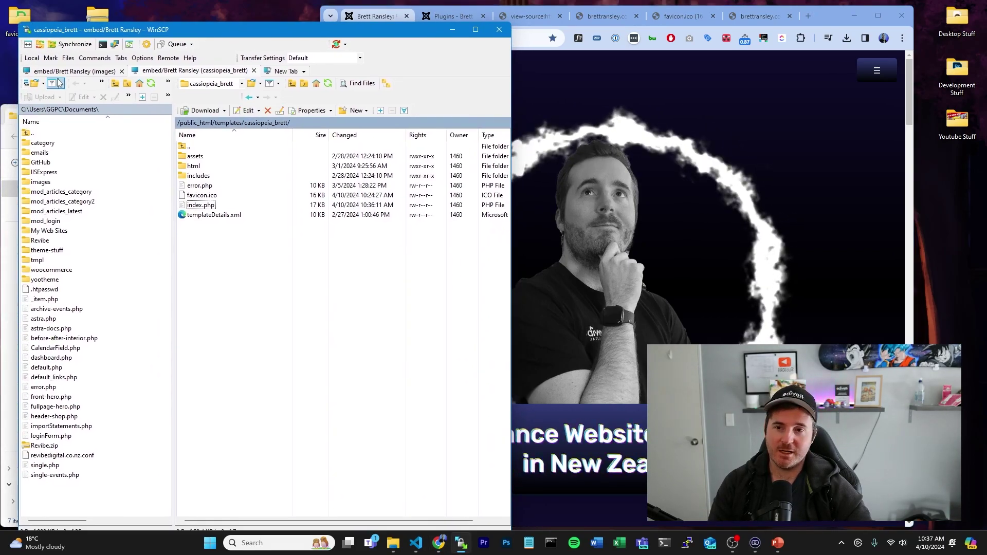
{"action": "left_click", "coordinate": [99, 72]}
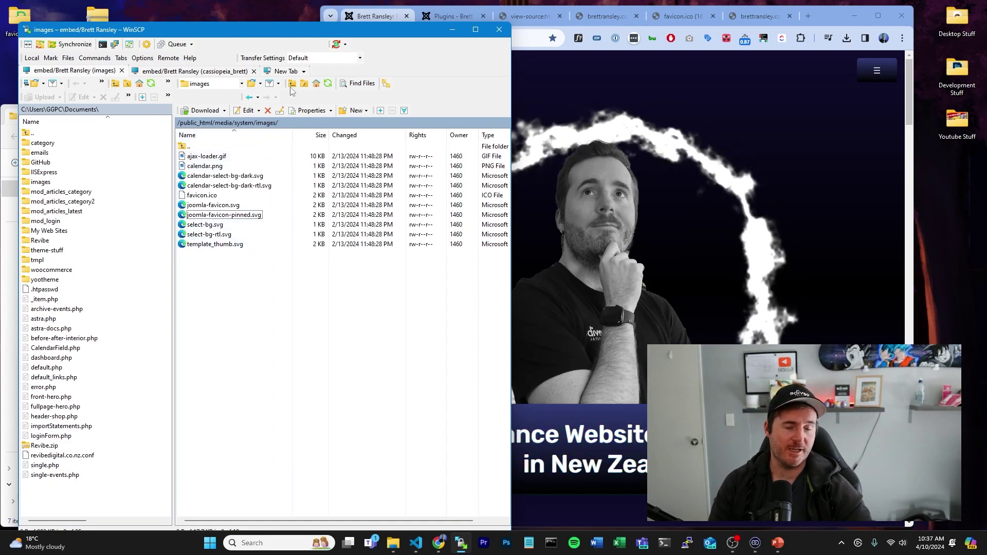
{"action": "left_click_drag", "start_coordinate": [339, 34], "coordinate": [348, 19]}
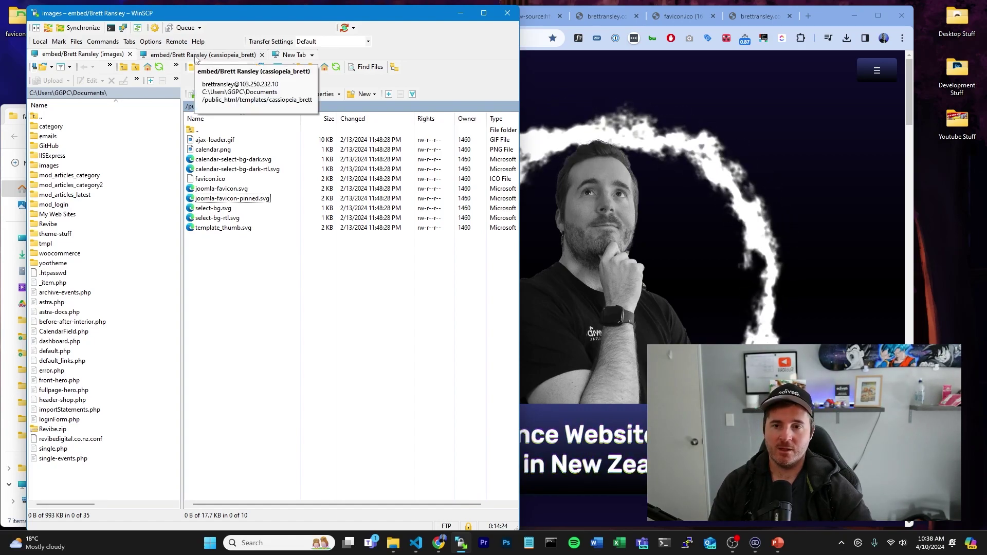
{"action": "left_click", "coordinate": [196, 56]}
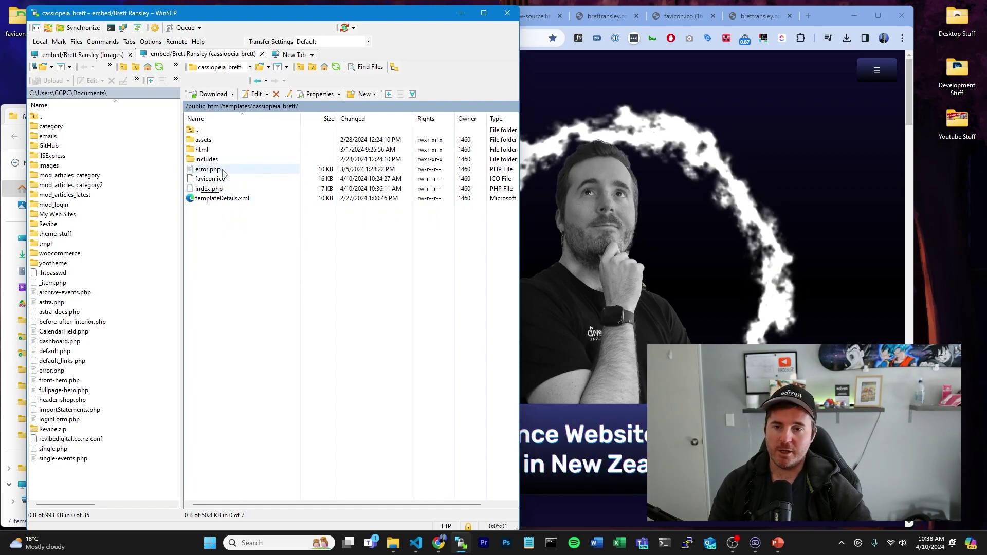
{"action": "left_click", "coordinate": [220, 189]}
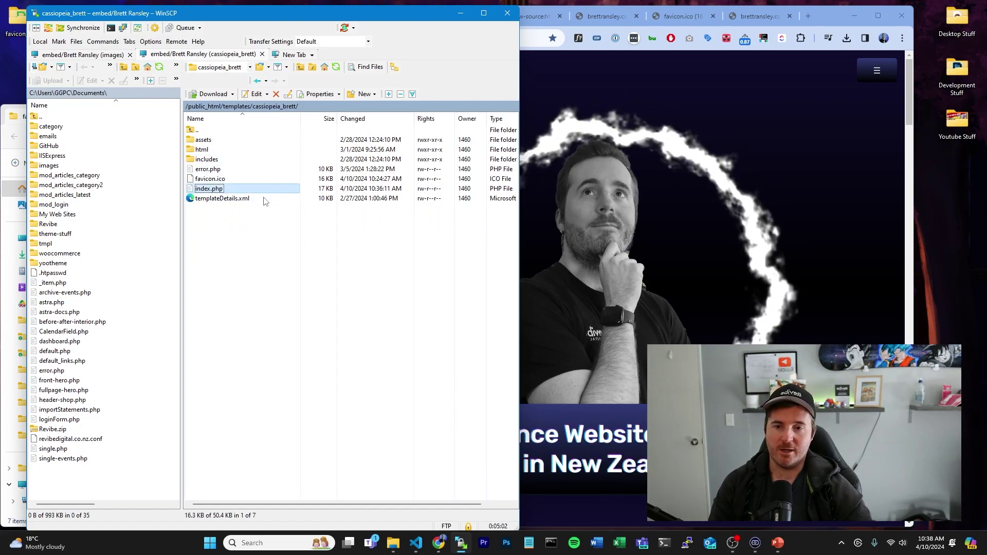
Comment out favicon link lines 30–32 in index.php and save it to the server.
{"action": "double_click", "coordinate": [221, 189]}
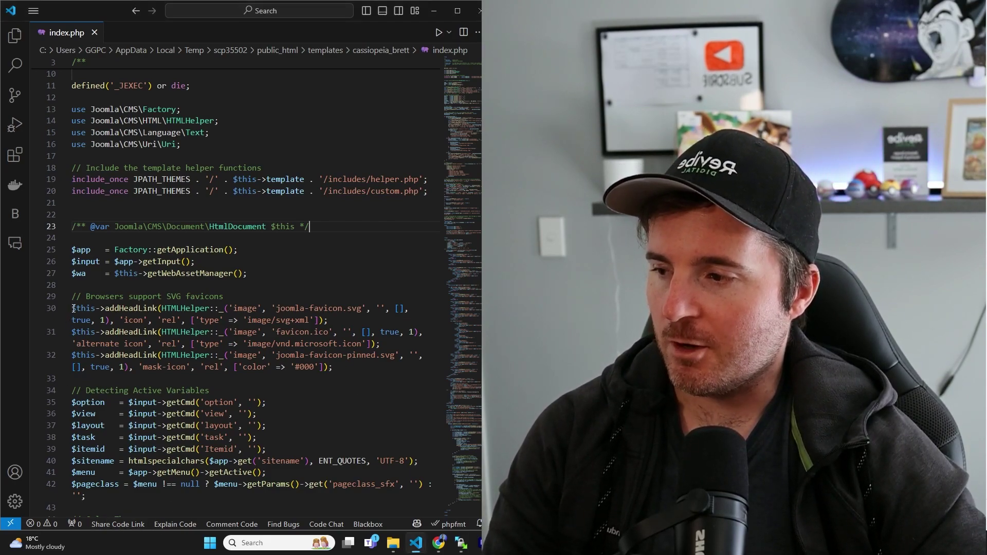
{"action": "left_click_drag", "start_coordinate": [72, 310], "coordinate": [348, 370]}
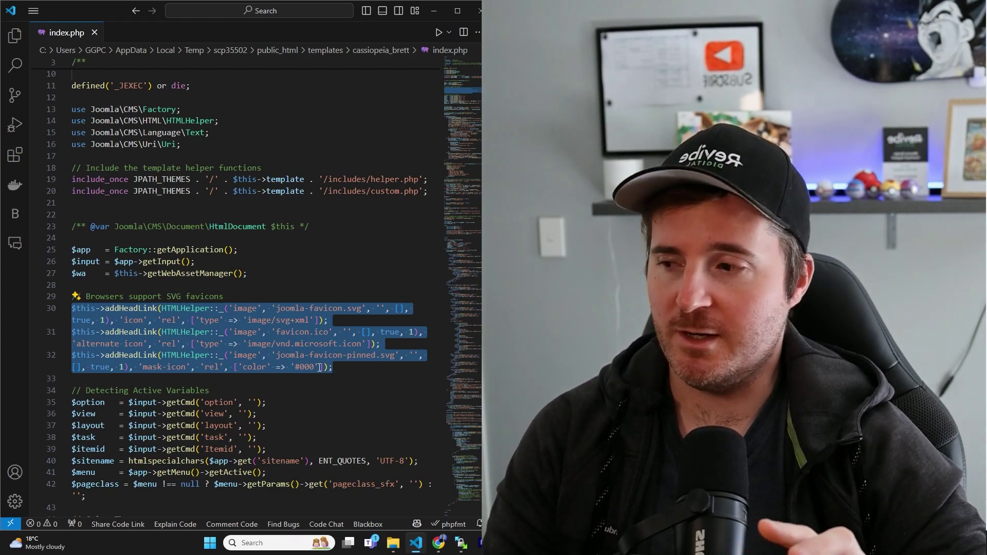
{"action": "key", "text": "ctrl+slash"}
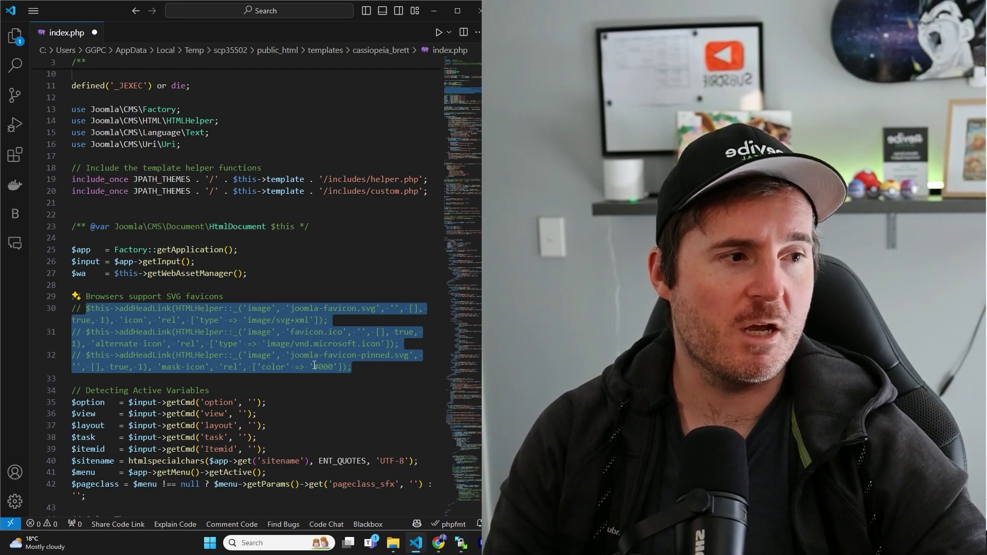
{"action": "left_click", "coordinate": [319, 296]}
{"action": "key", "text": "ctrl+s"}
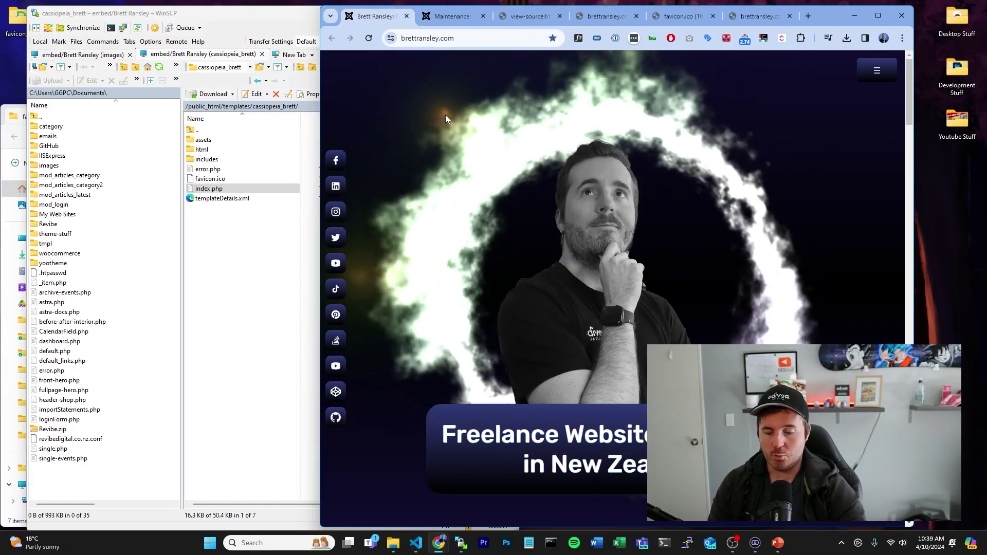
Refresh the homepage to check the favicon, then switch to the Joomla Maintenance cache tab.
{"action": "key", "text": "F5"}
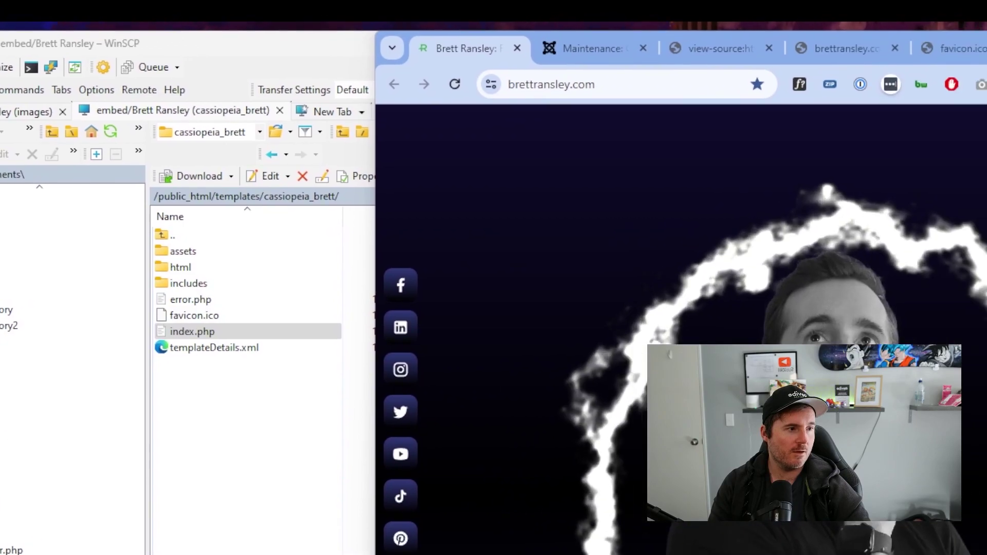
{"action": "key", "text": "ctrl+Tab"}
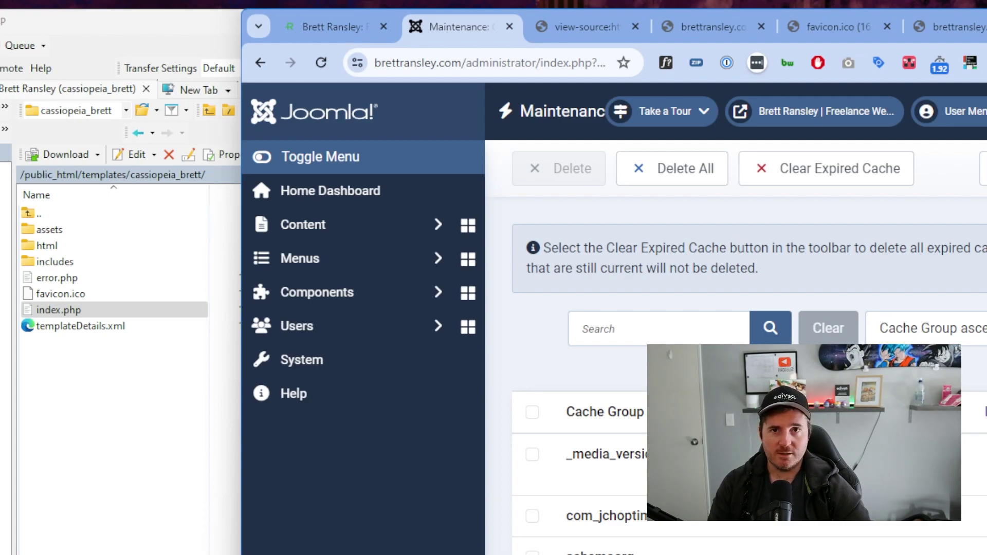
Open Cassiopeia_brett's index.php via Site Template Styles and highlight commented lines 30–32.
{"action": "left_click", "coordinate": [347, 361]}
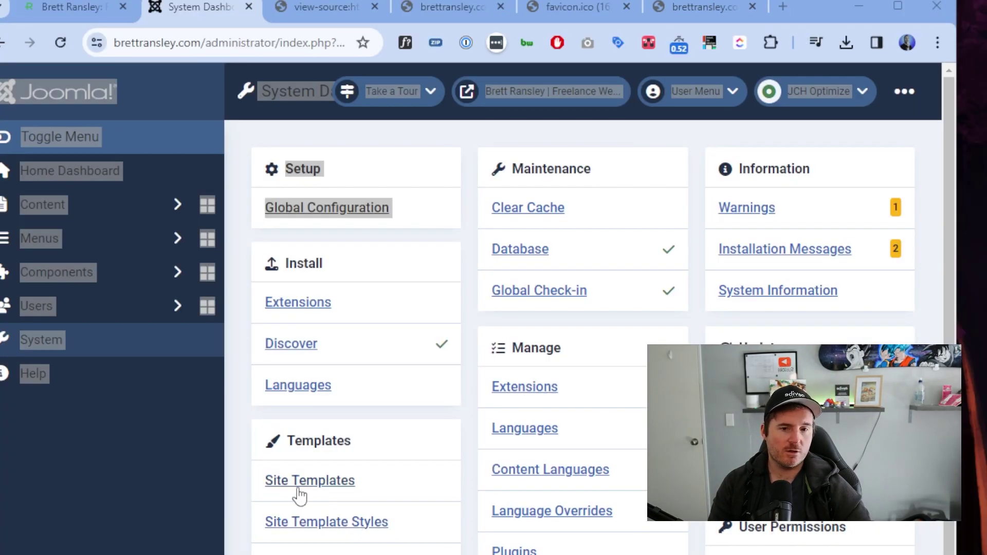
{"action": "left_click", "coordinate": [333, 522]}
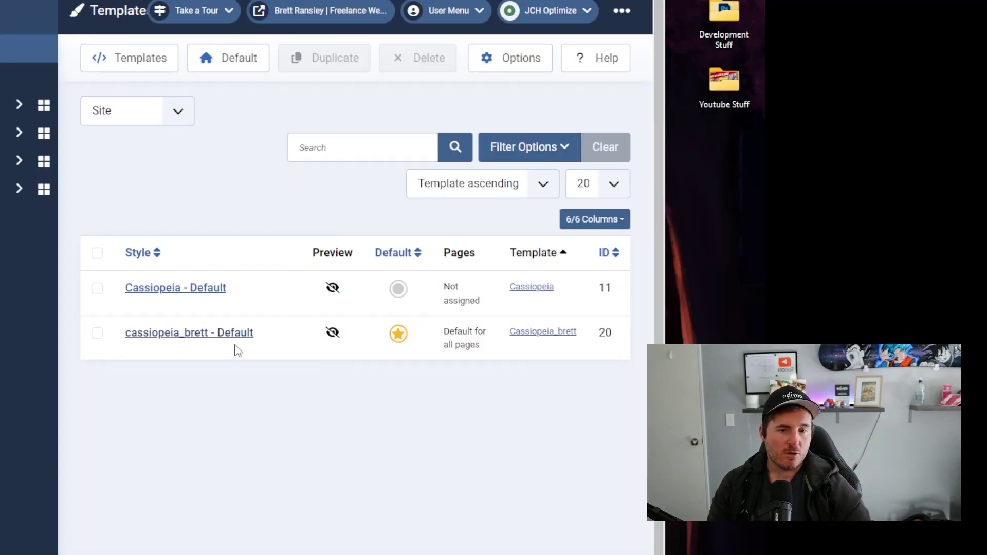
{"action": "left_click", "coordinate": [536, 334]}
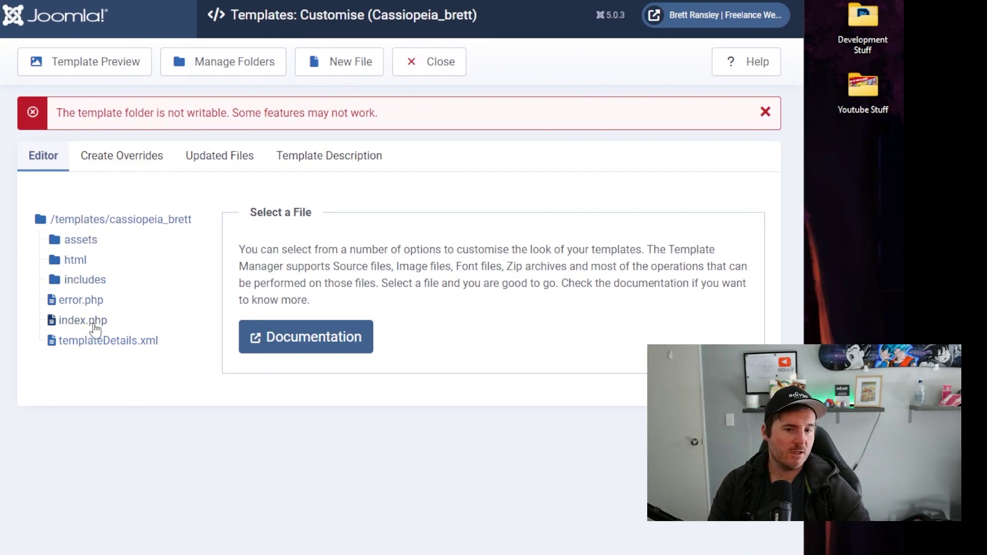
{"action": "left_click", "coordinate": [96, 324]}
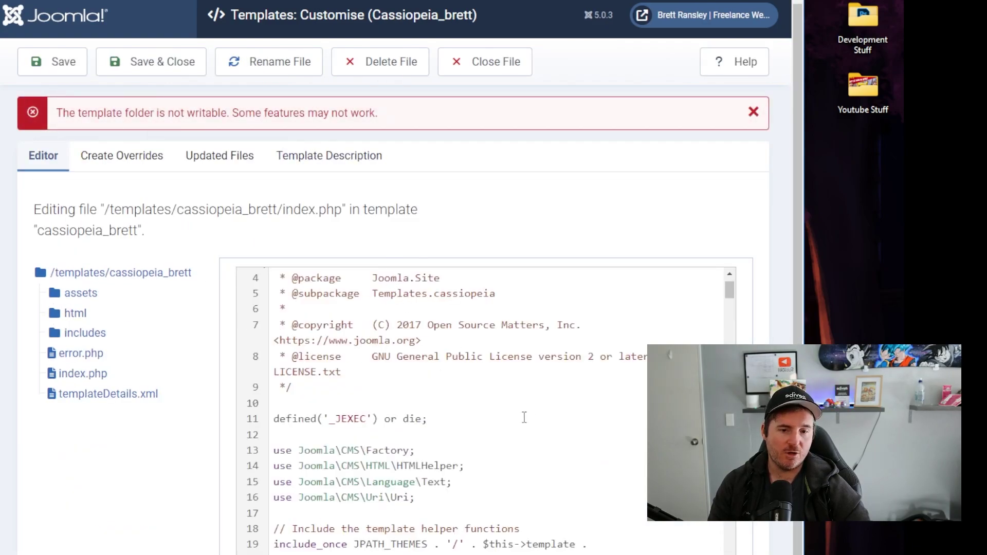
{"action": "scroll", "coordinate": [523, 414], "scroll_direction": "down", "scroll_amount": 6}
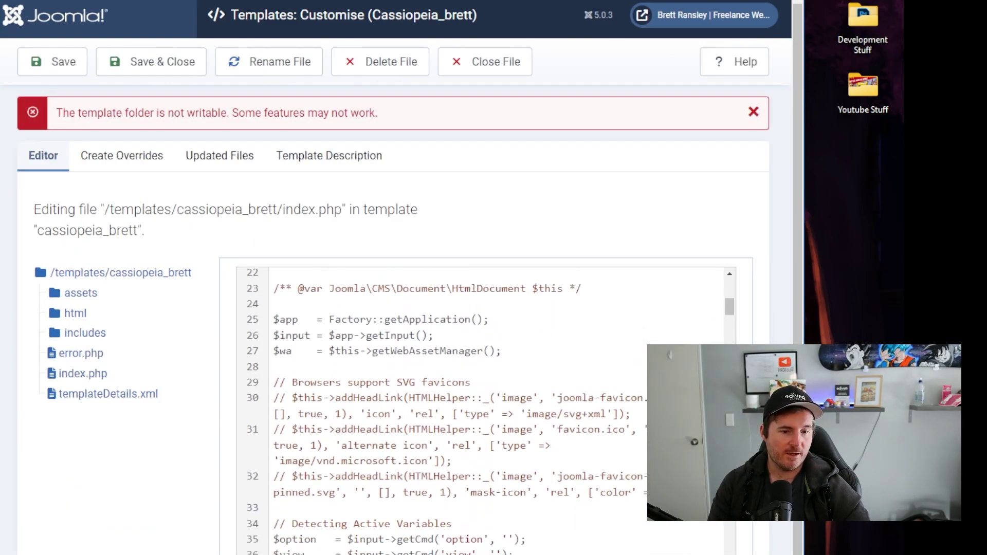
{"action": "left_click_drag", "start_coordinate": [270, 512], "coordinate": [238, 407]}
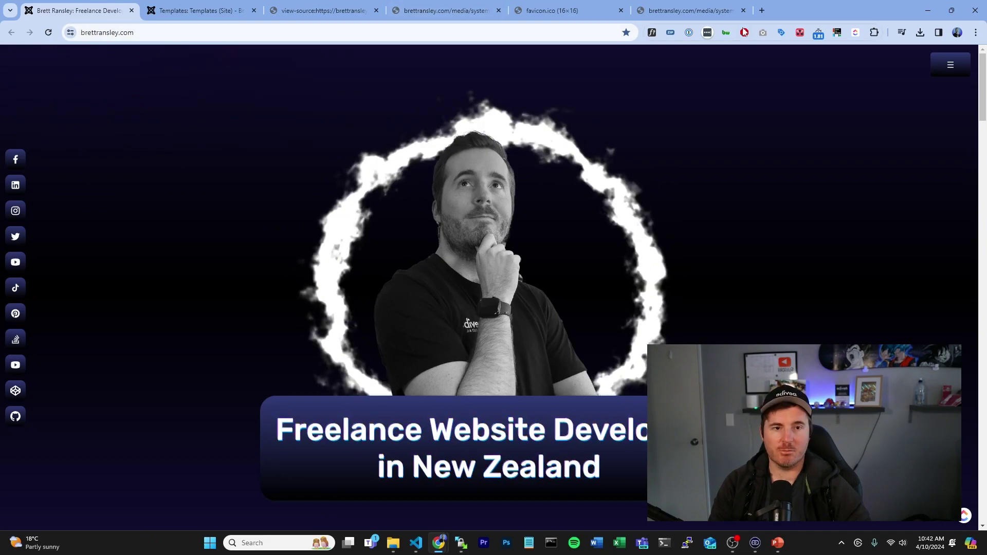
Google 'favi icon Joomla plugin' in a new tab and scroll to the Joomla Extensions Directory results.
{"action": "left_click", "coordinate": [767, 11]}
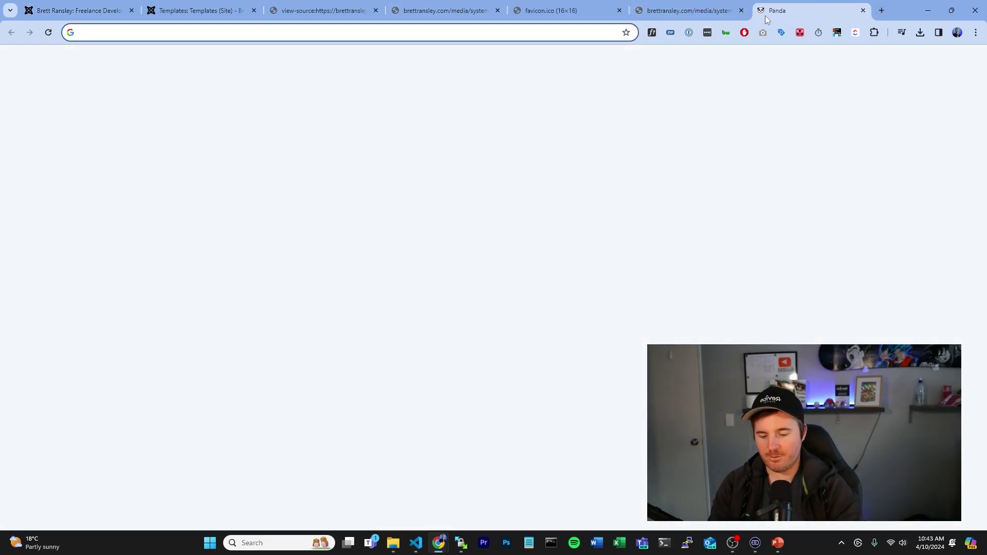
{"action": "type", "text": "favi i"}
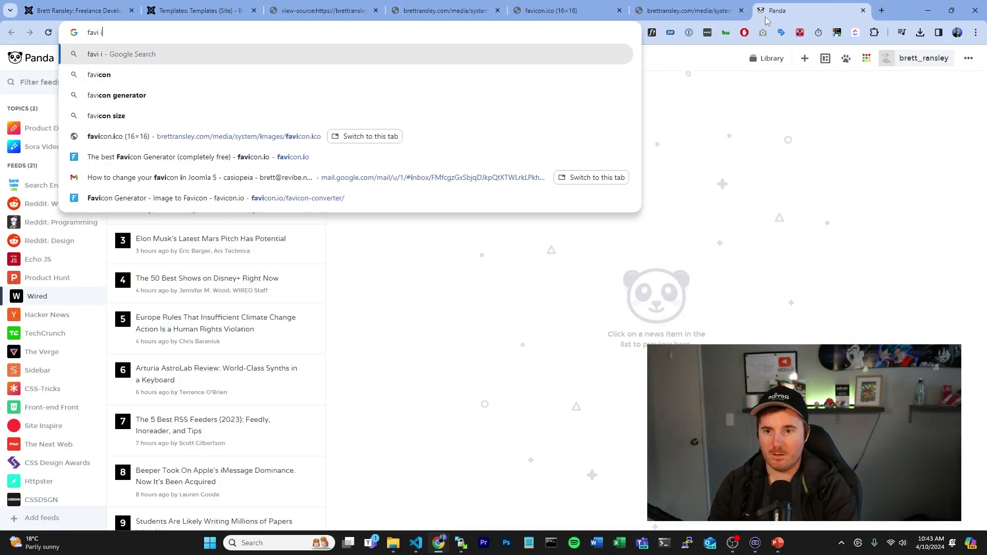
{"action": "type", "text": "con Joo"}
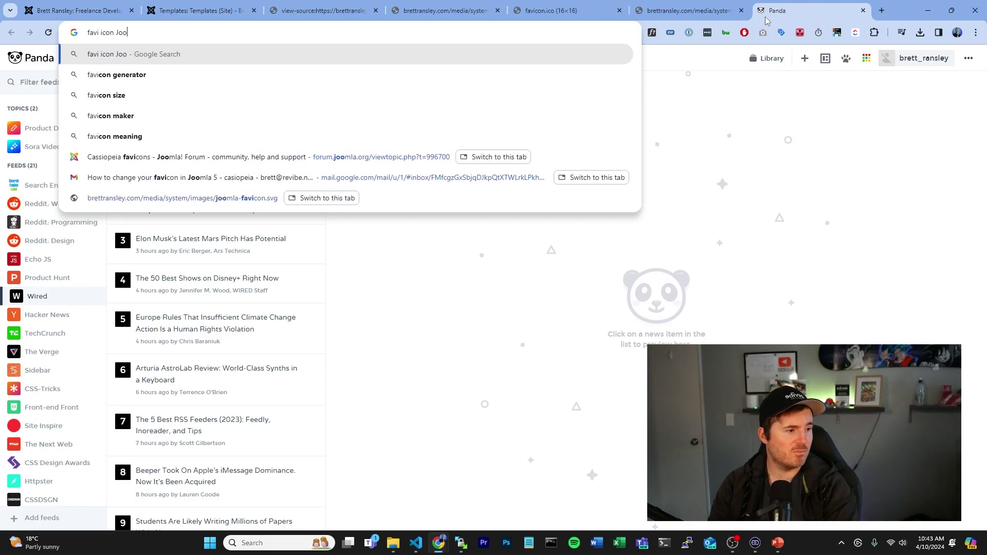
{"action": "type", "text": "mla plugin"}
{"action": "key", "text": "Return"}
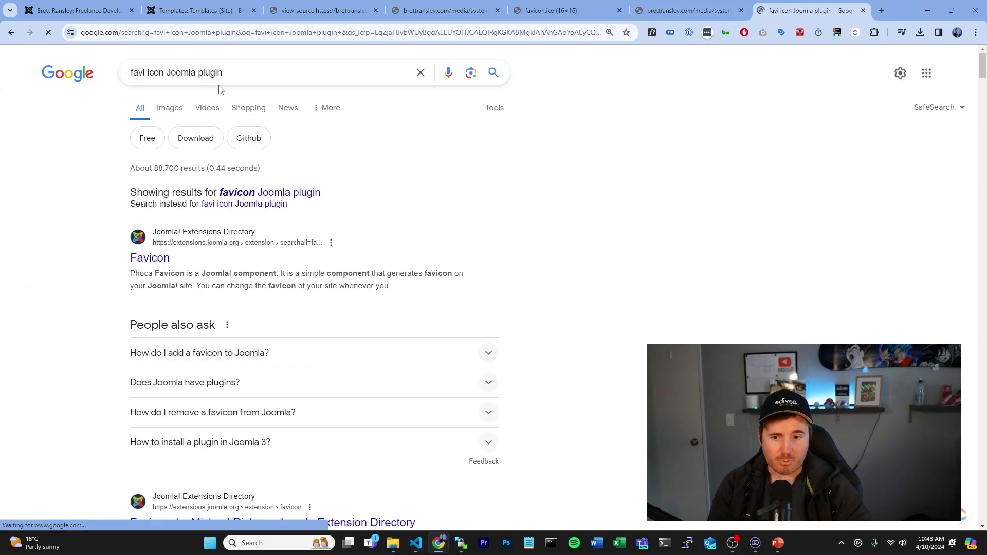
{"action": "scroll", "coordinate": [154, 195], "scroll_direction": "down", "scroll_amount": 1}
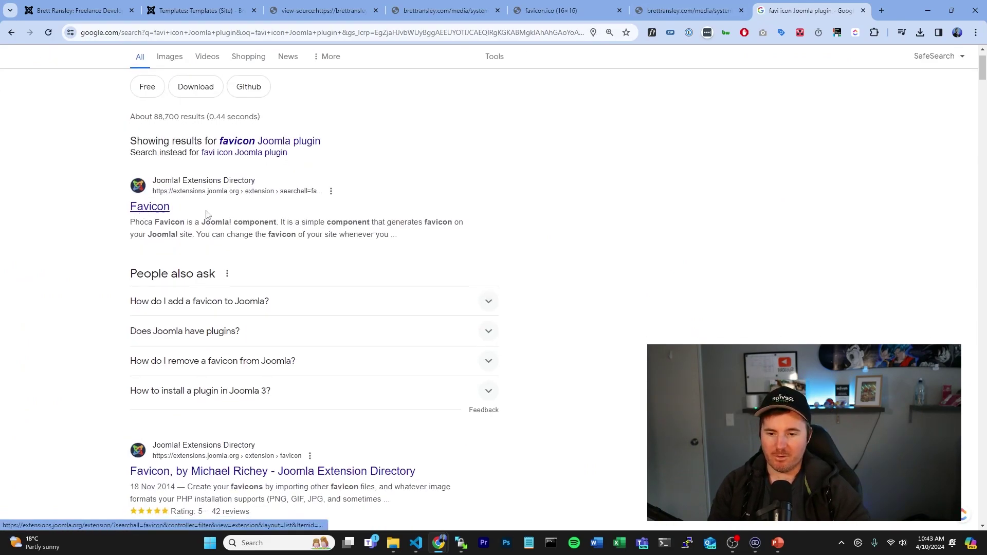
{"action": "scroll", "coordinate": [256, 222], "scroll_direction": "down", "scroll_amount": 2}
Look over the Favicon extension page in the Joomla Extensions Directory, then return to the results.
{"action": "left_click", "coordinate": [218, 371]}
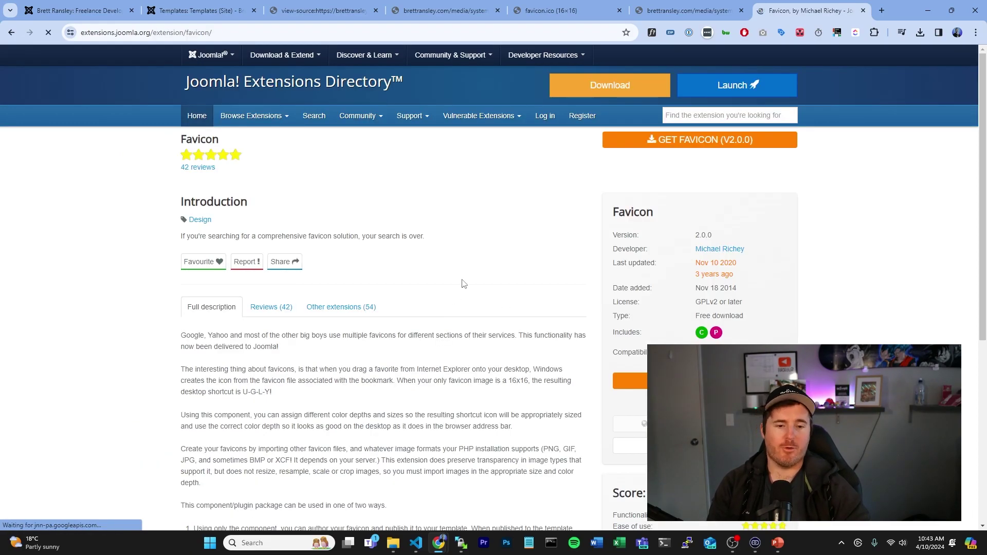
{"action": "scroll", "coordinate": [464, 283], "scroll_direction": "down", "scroll_amount": 1}
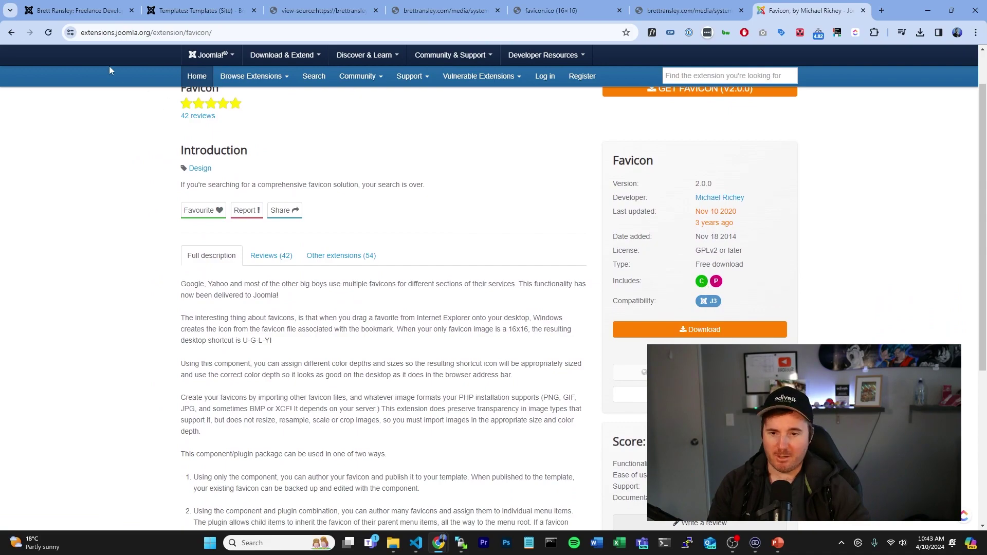
{"action": "left_click", "coordinate": [12, 34]}
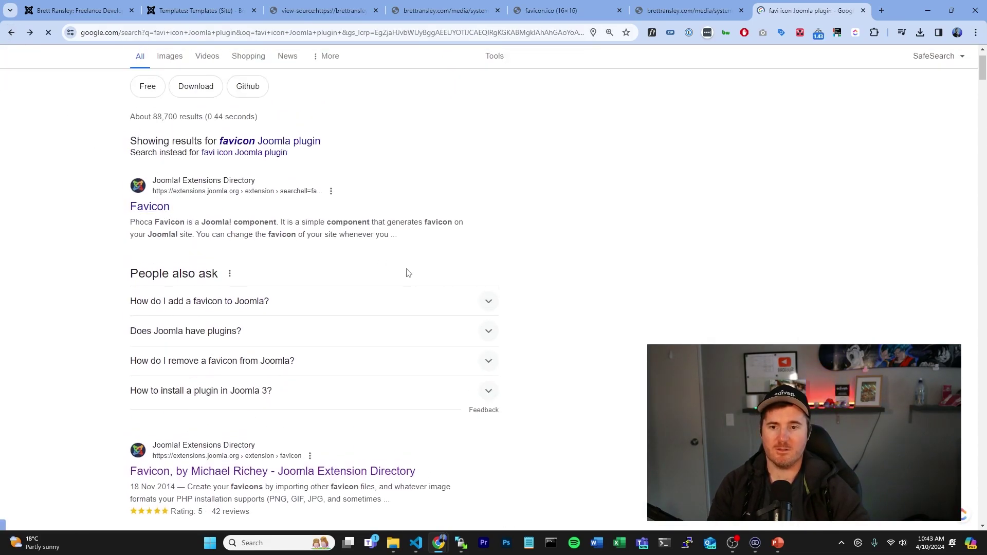
Open the Phoca Favicon extension listing and download it.
{"action": "scroll", "coordinate": [833, 273], "scroll_direction": "down", "scroll_amount": 2}
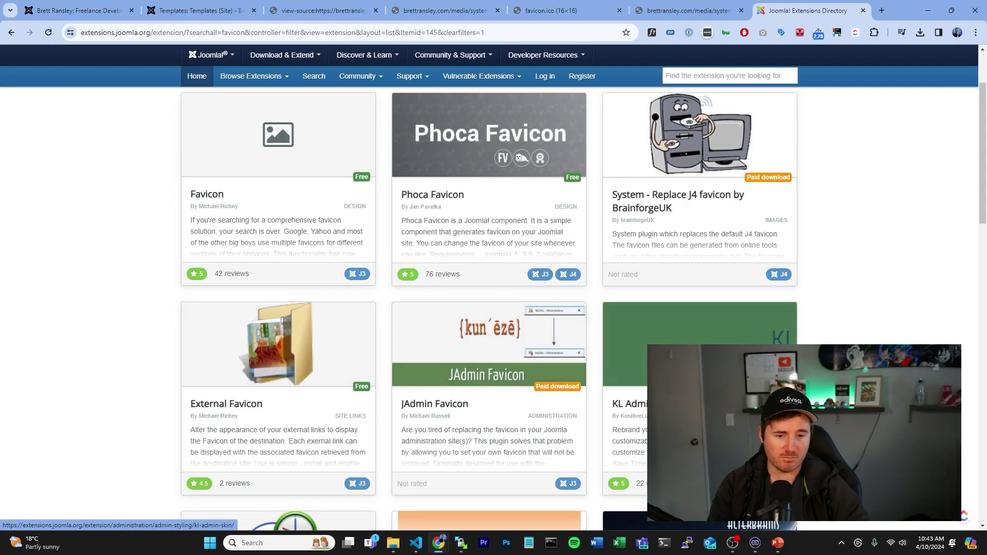
{"action": "scroll", "coordinate": [643, 347], "scroll_direction": "up", "scroll_amount": 2}
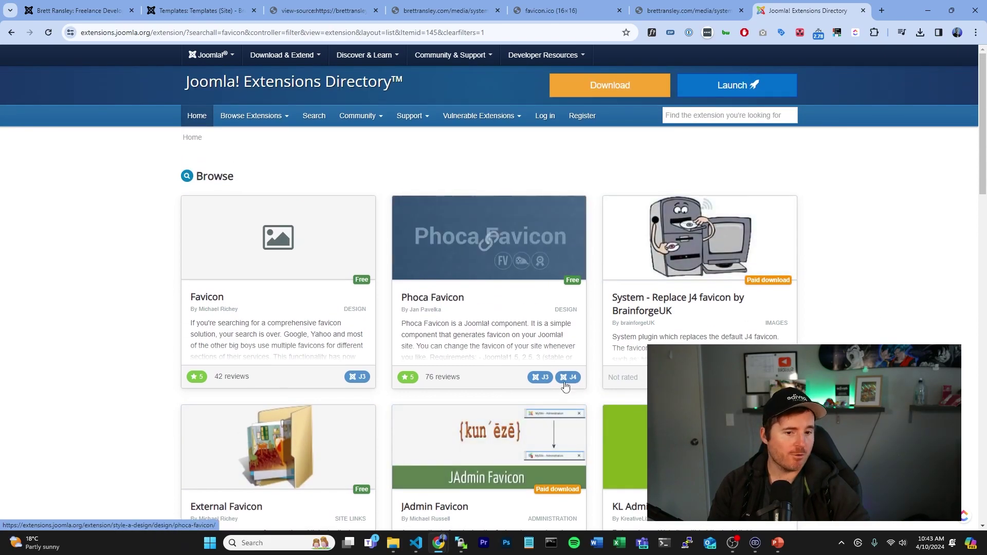
{"action": "left_click", "coordinate": [476, 285]}
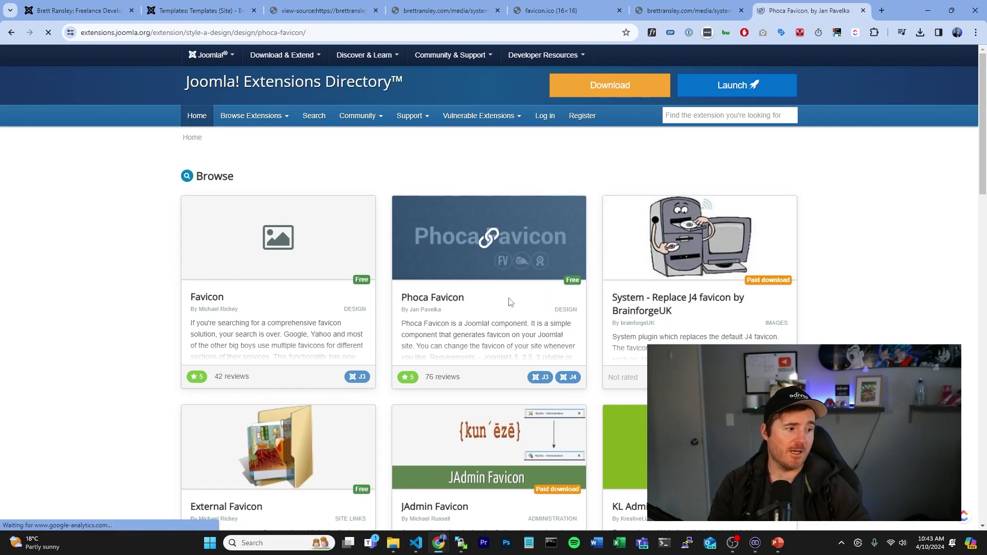
{"action": "scroll", "coordinate": [821, 311], "scroll_direction": "down", "scroll_amount": 6}
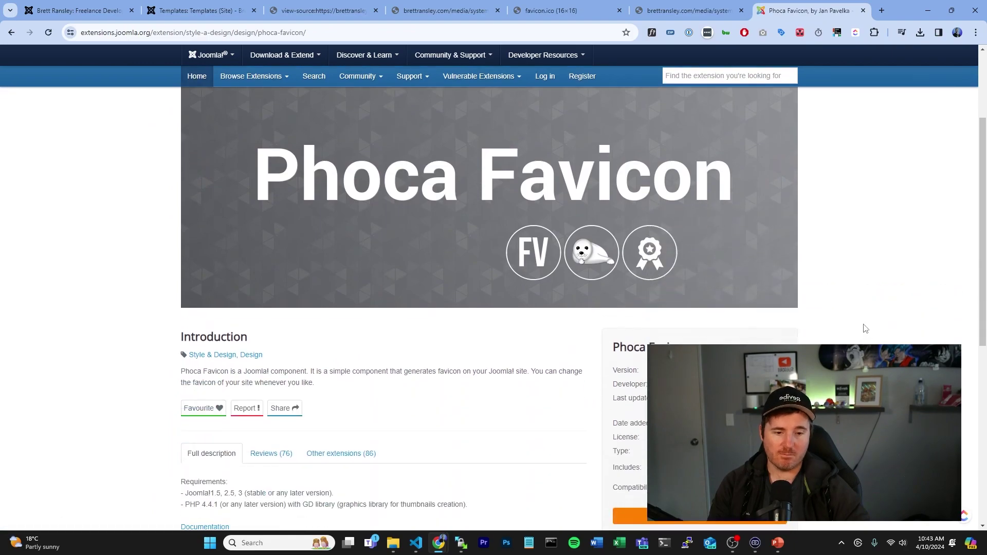
{"action": "left_click", "coordinate": [699, 346]}
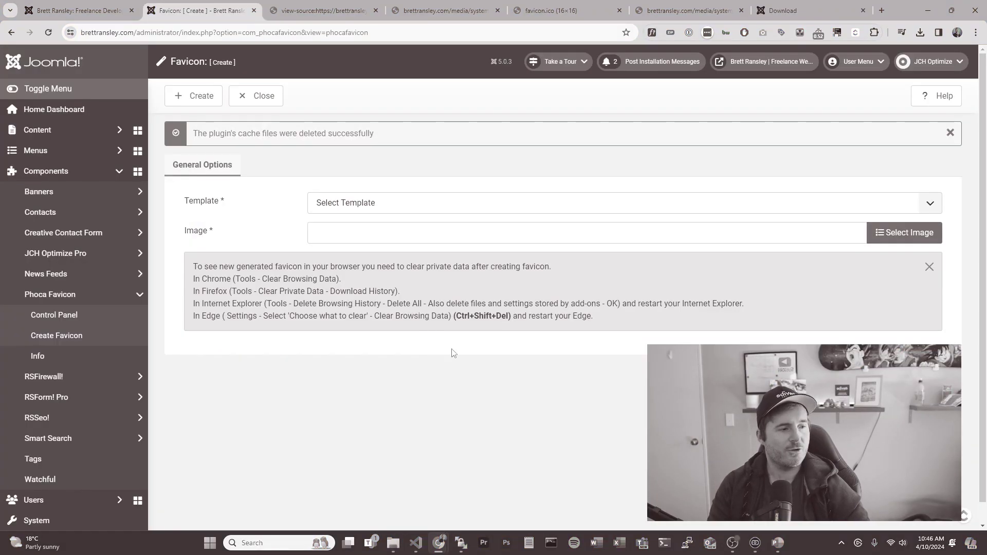
Open the Phoca Favicon control panel and scroll through it.
{"action": "left_click", "coordinate": [57, 315]}
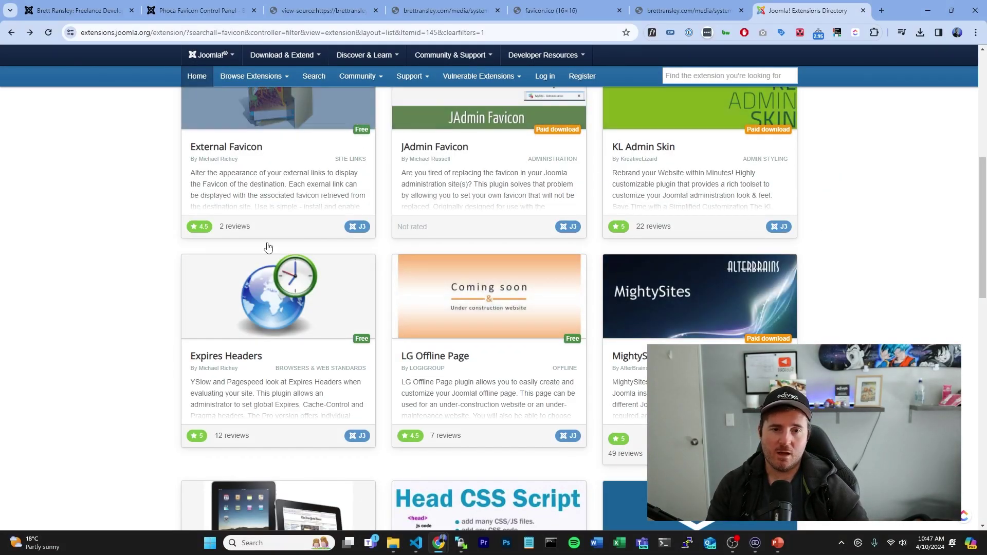
{"action": "scroll", "coordinate": [802, 286], "scroll_direction": "down", "scroll_amount": 5}
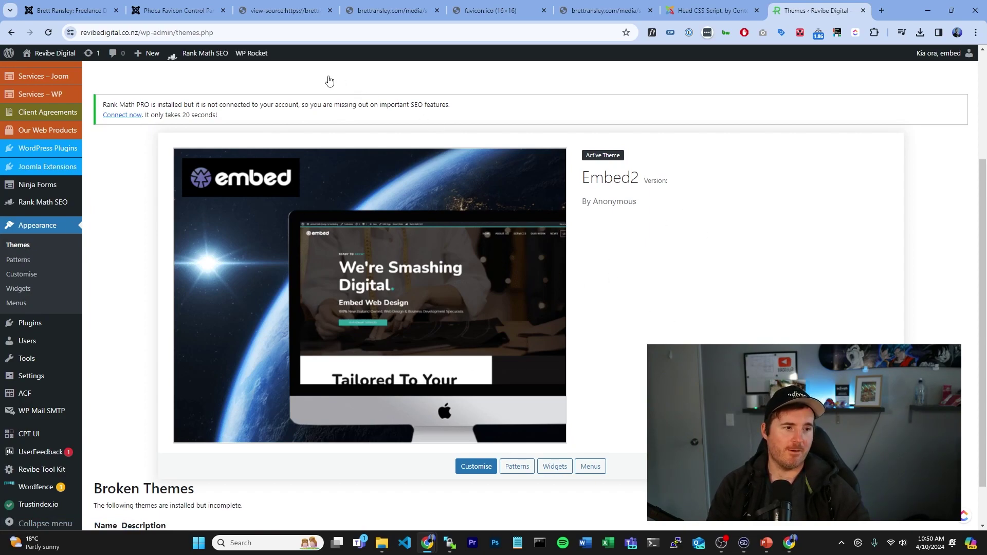
Open the Embed2 theme customiser from the site's wp-admin Themes page and go to Site Identity.
{"action": "left_click", "coordinate": [136, 33]}
{"action": "double_click", "coordinate": [185, 34]}
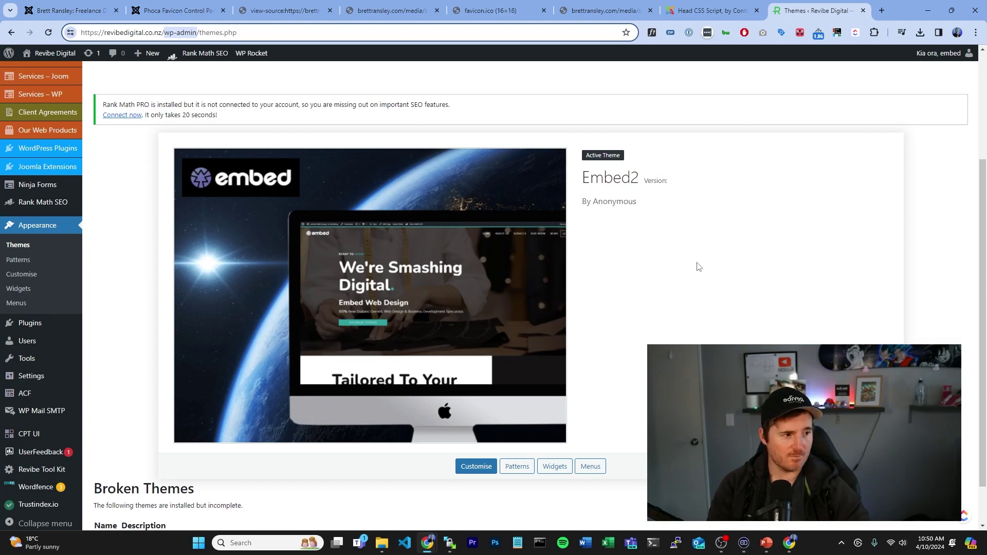
{"action": "left_click", "coordinate": [476, 468]}
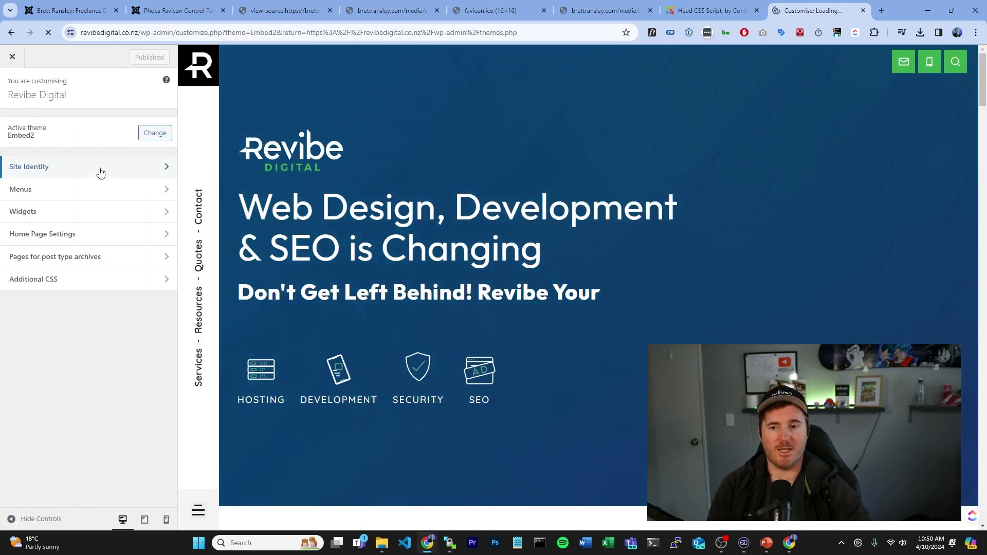
{"action": "left_click", "coordinate": [100, 172]}
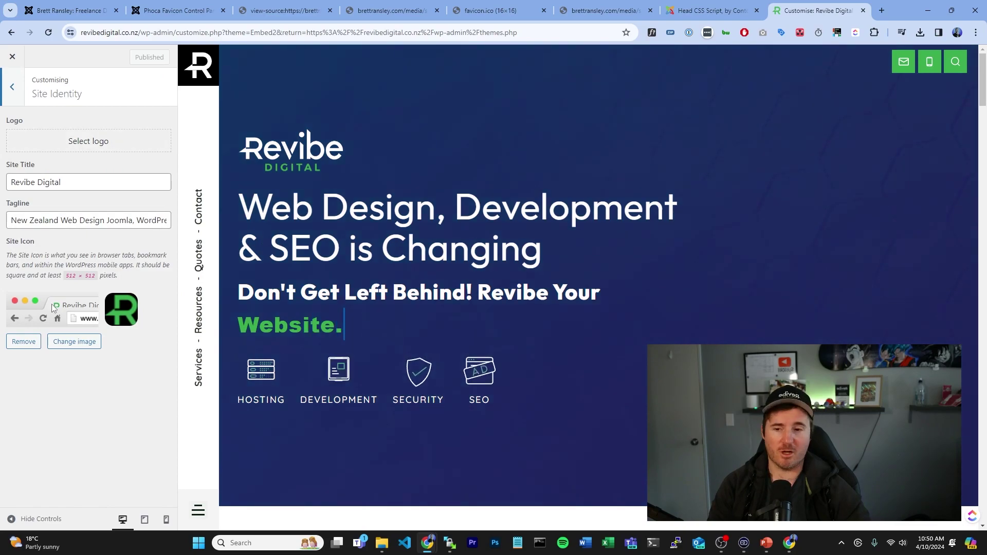
Highlight the Site Identity settings down to the current site icon preview.
{"action": "left_click_drag", "start_coordinate": [65, 168], "coordinate": [92, 272]}
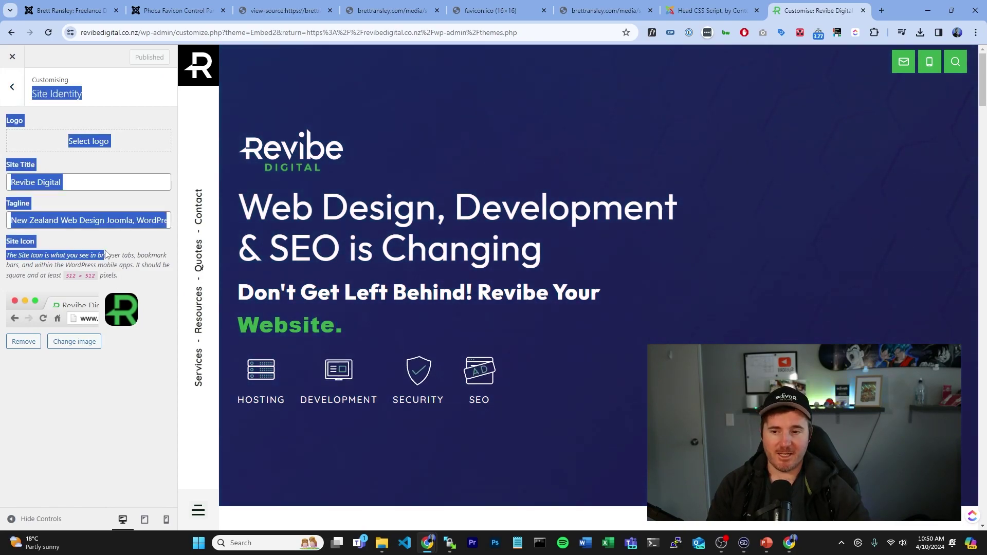
{"action": "left_click", "coordinate": [169, 336]}
{"action": "left_click_drag", "start_coordinate": [169, 336], "coordinate": [56, 91]}
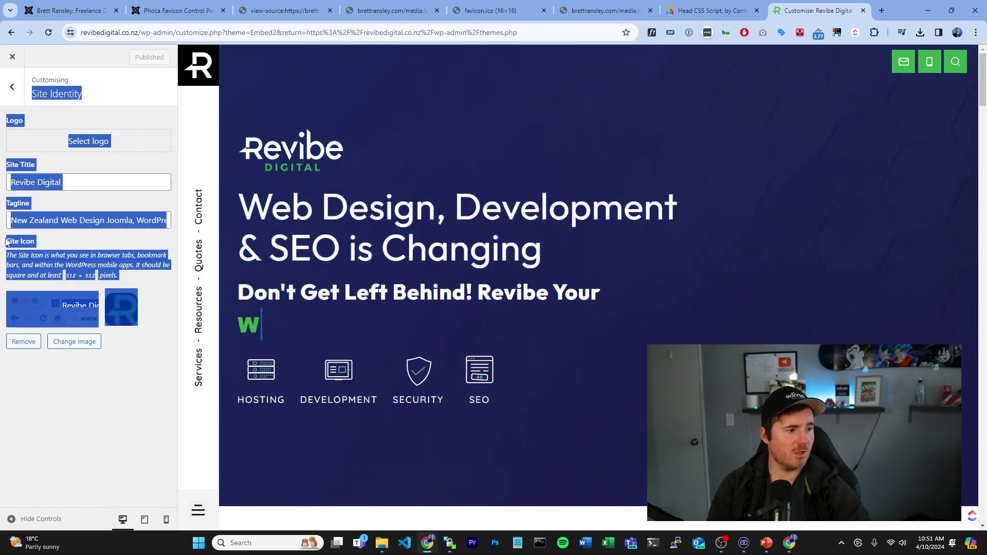
{"action": "left_click", "coordinate": [45, 247]}
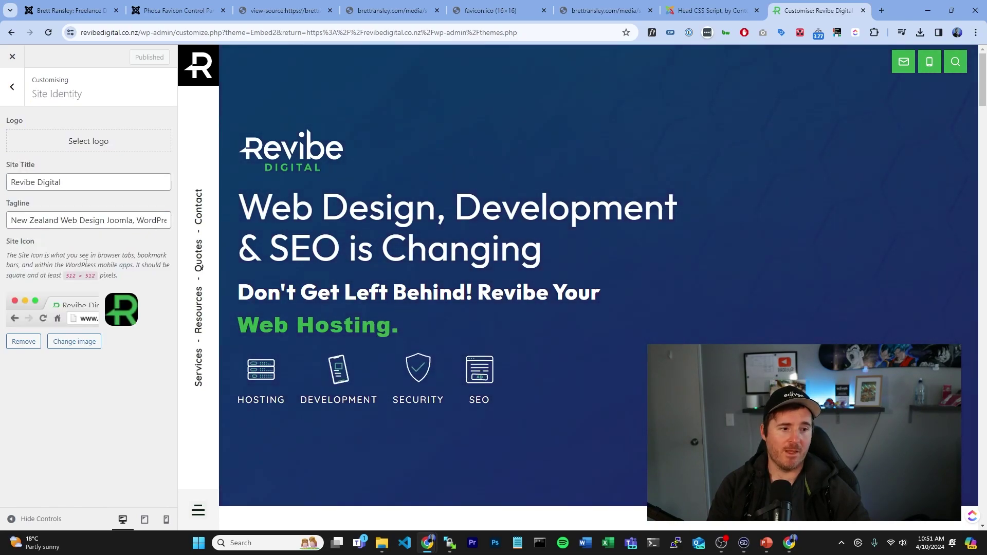
{"action": "left_click", "coordinate": [74, 342]}
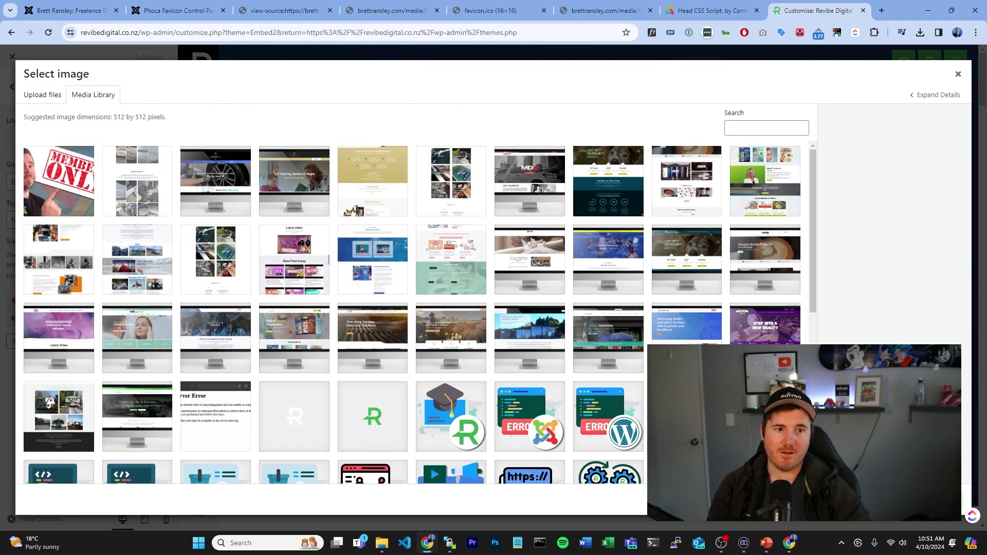
{"action": "left_click", "coordinate": [958, 75]}
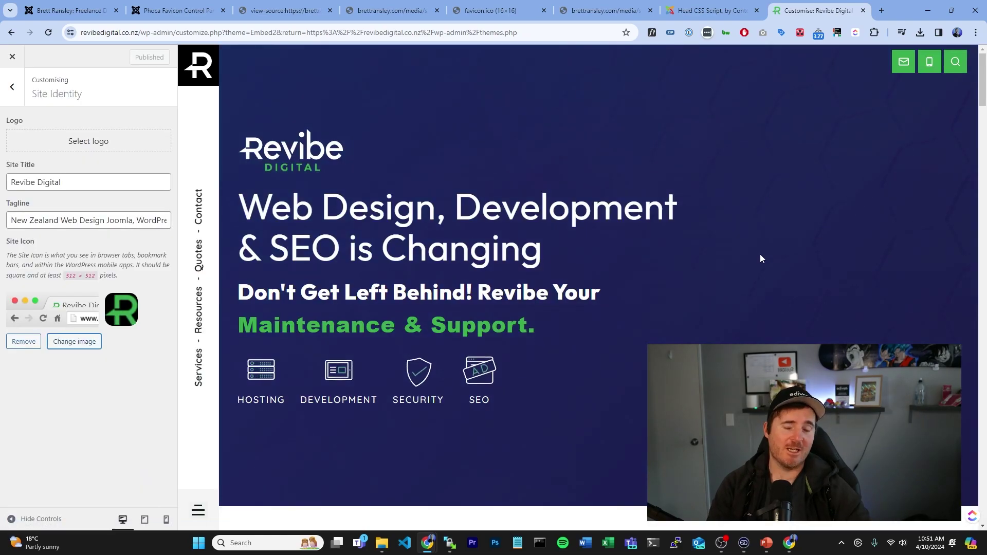